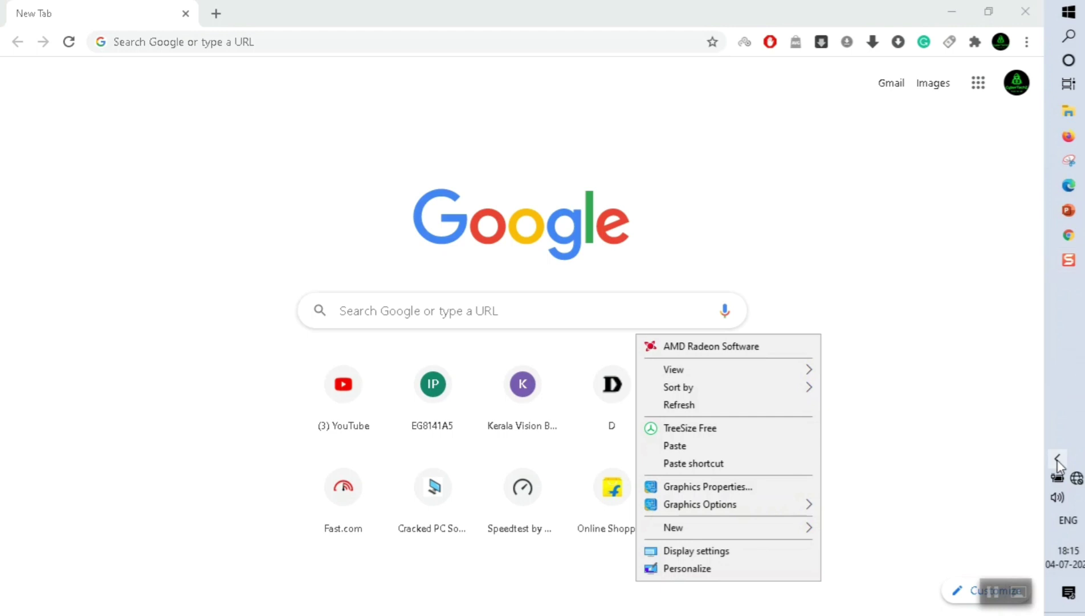
Join the open Xiaomi_CBC9_3436 wireless network from the Windows 10 network flyout.
left_click(1079, 480)
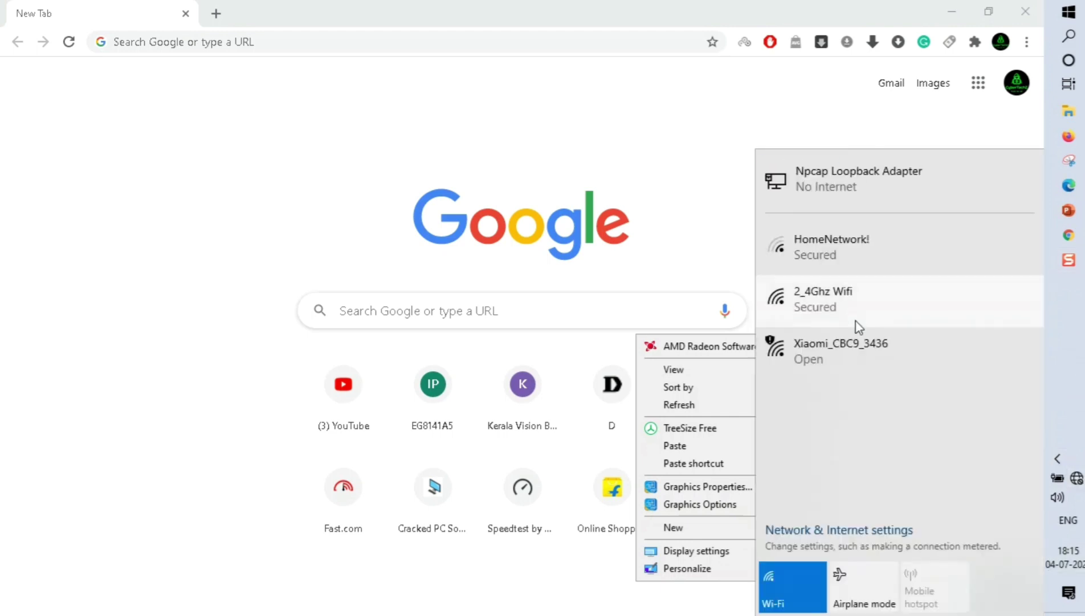
left_click(846, 373)
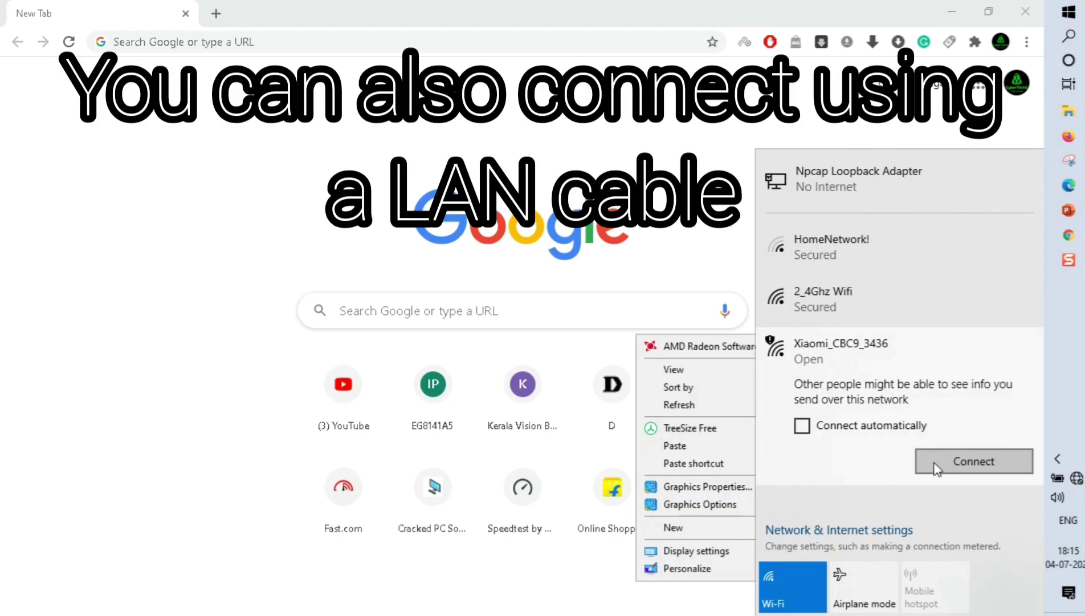
left_click(936, 467)
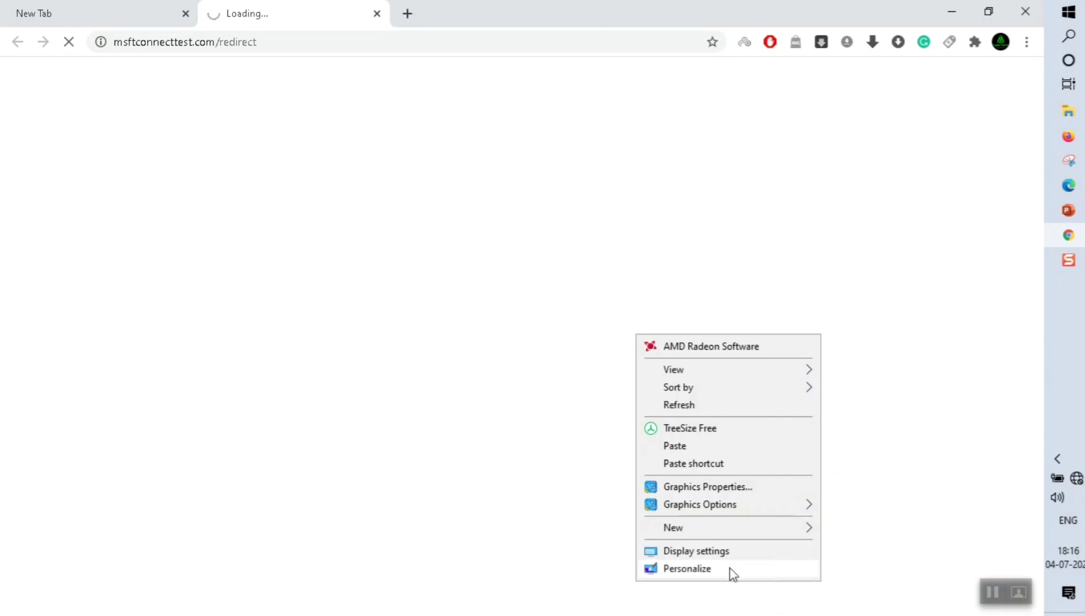
Dismiss the leftover context menu and untick 'Join User Experience Improvement Program' on the MiWiFi welcome page.
left_click(590, 593)
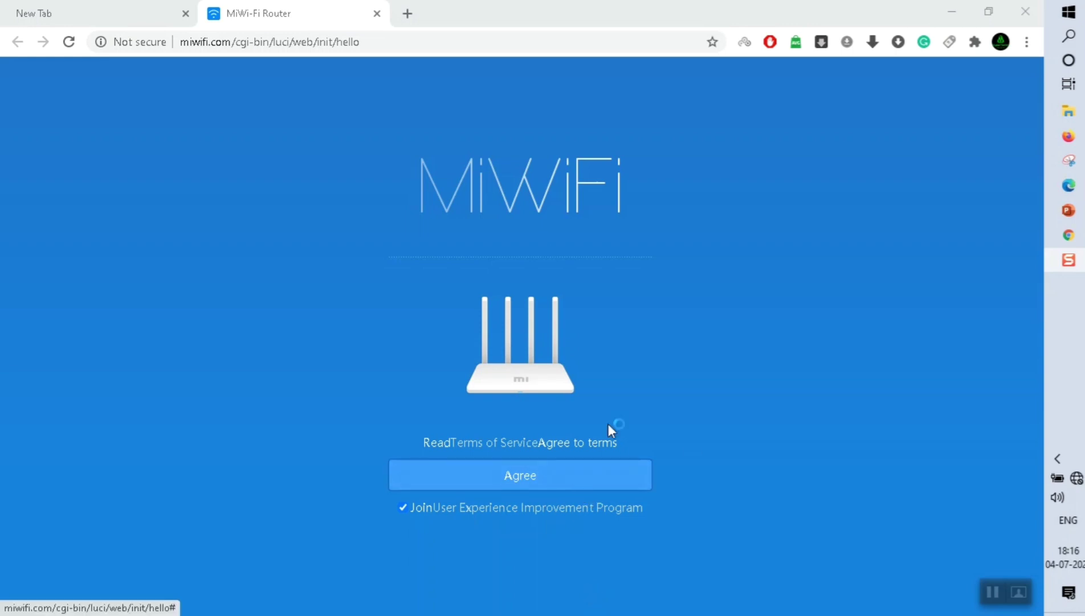
left_click(402, 508)
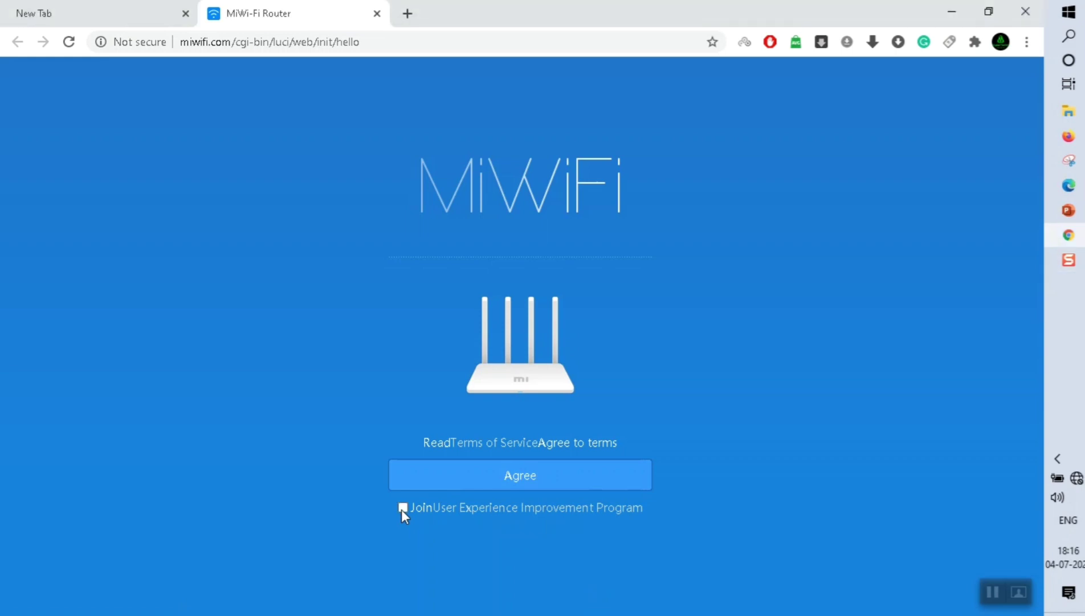
Agree to the MiWiFi terms of service.
left_click(501, 479)
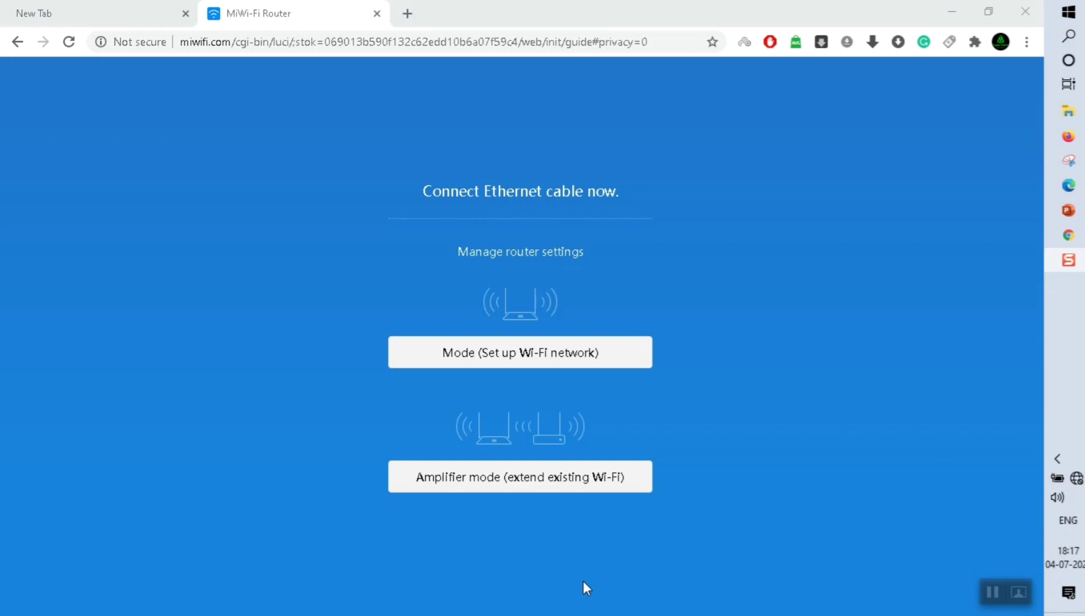
Choose amplifier mode, select 2_4Ghz Wifi as the network to repeat, and enter its Wi-Fi password.
left_click(573, 485)
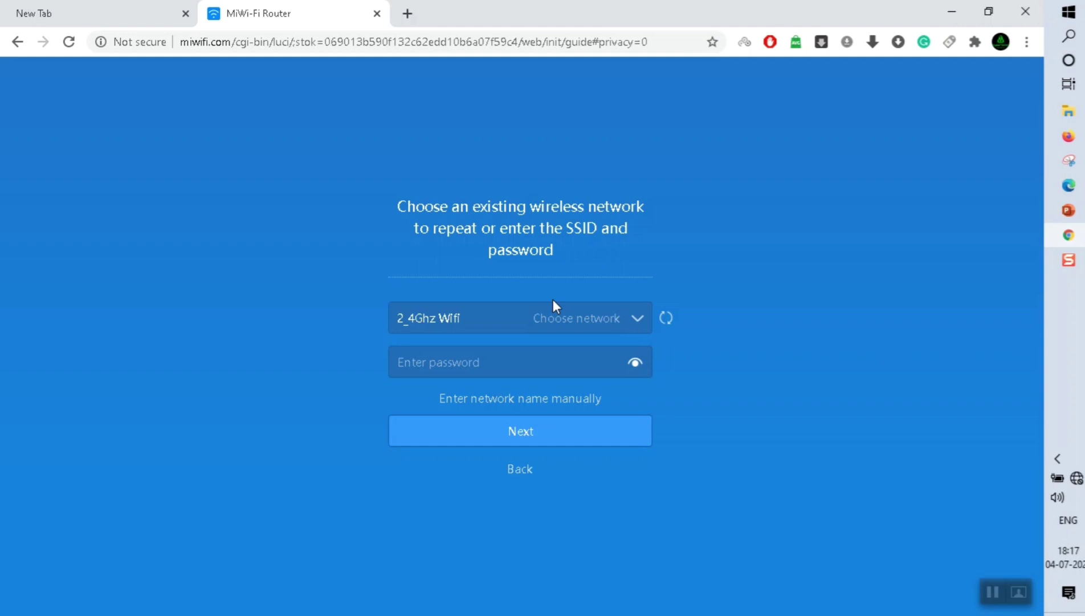
left_click(599, 319)
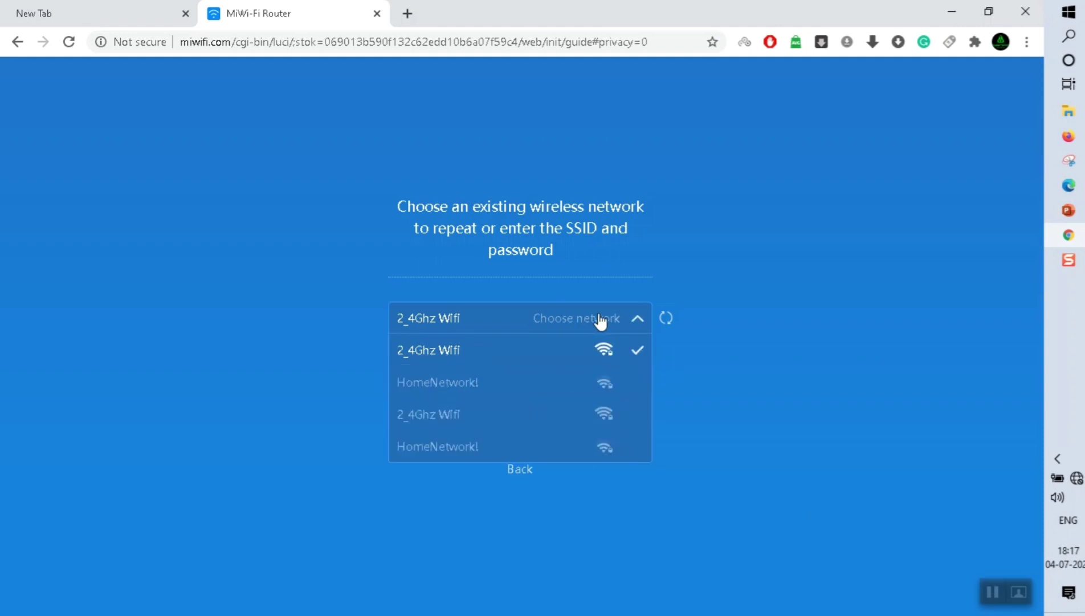
left_click(443, 358)
left_click(442, 370)
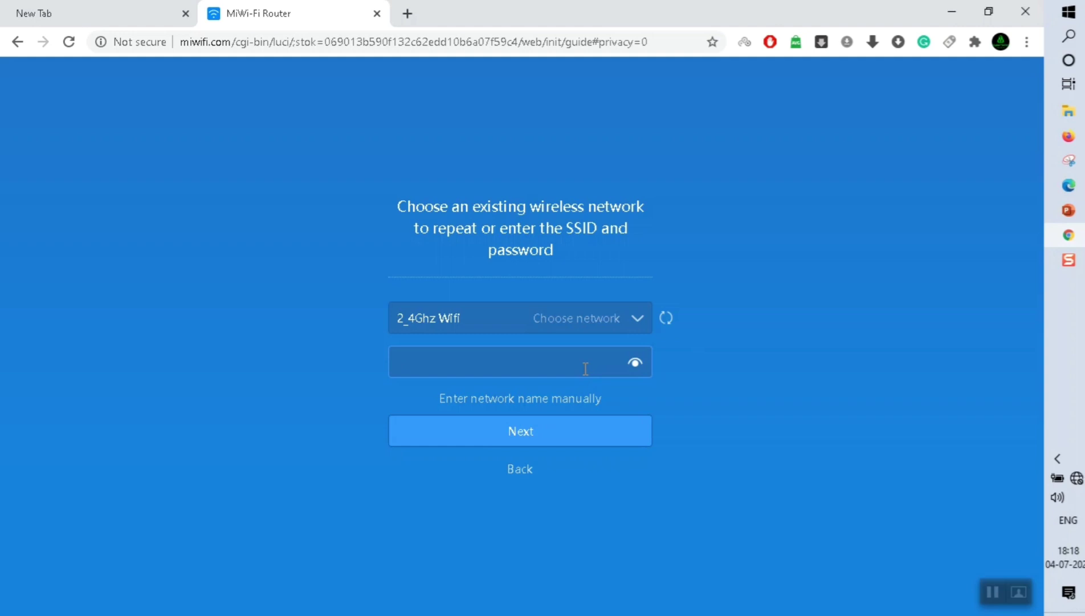
type("••••••••••")
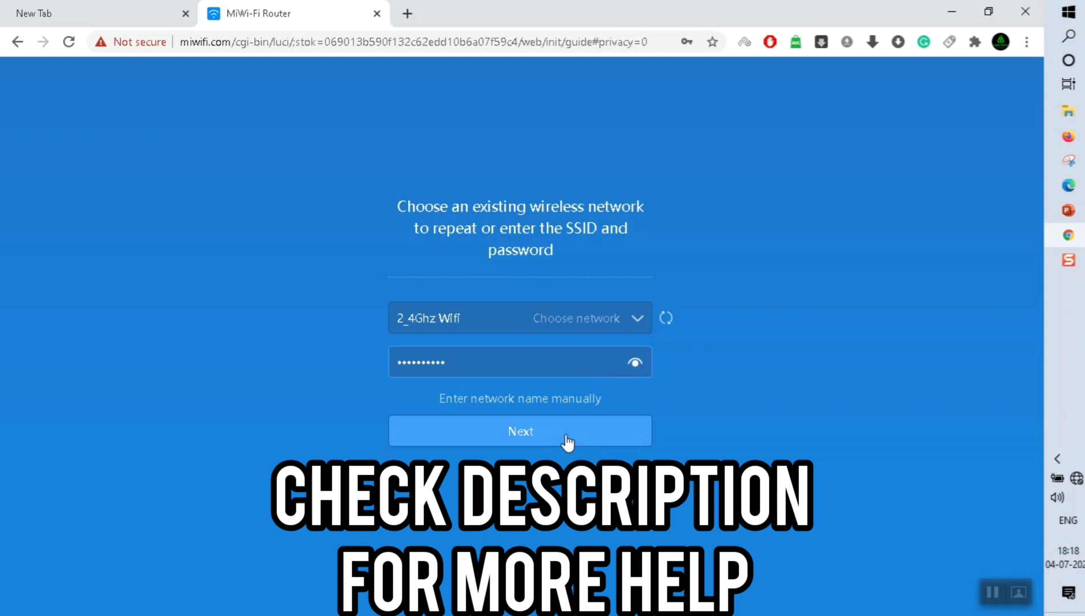
Name the new extended network 'Extender Floor 1'.
left_click(566, 437)
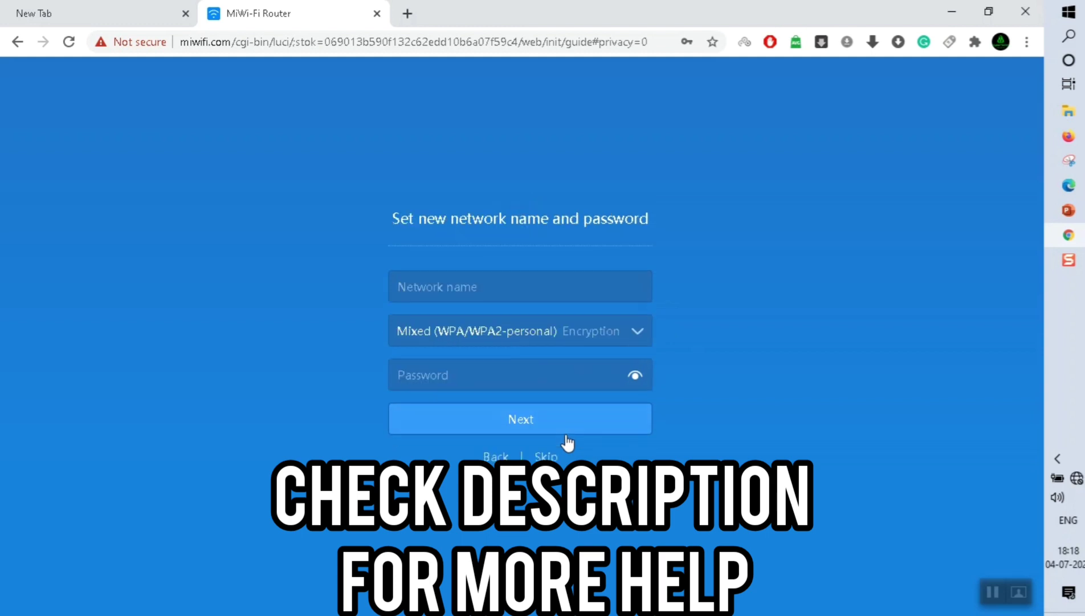
left_click(502, 291)
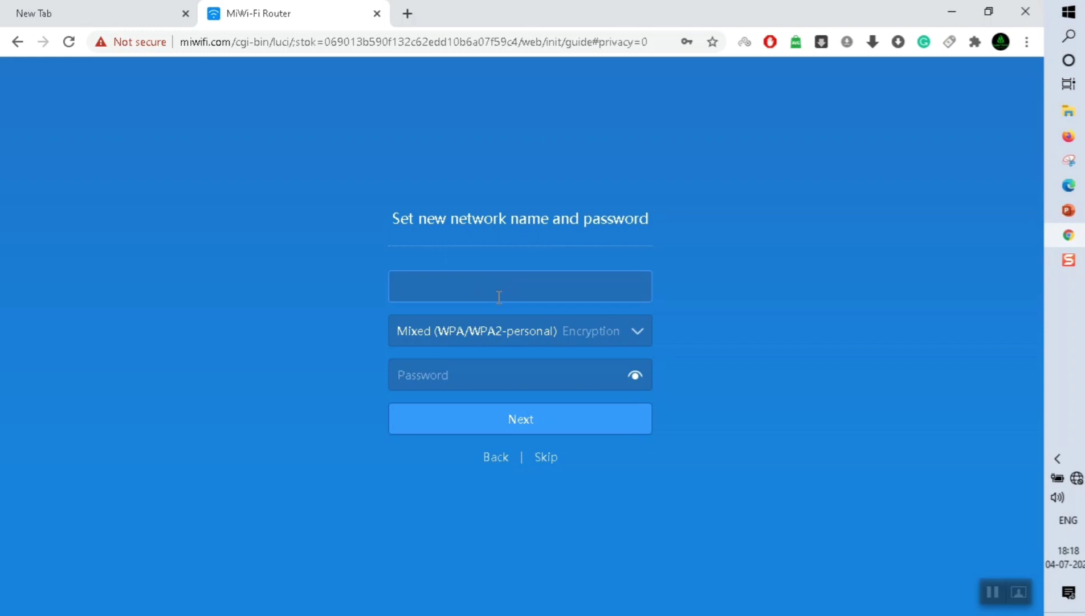
left_click(697, 293)
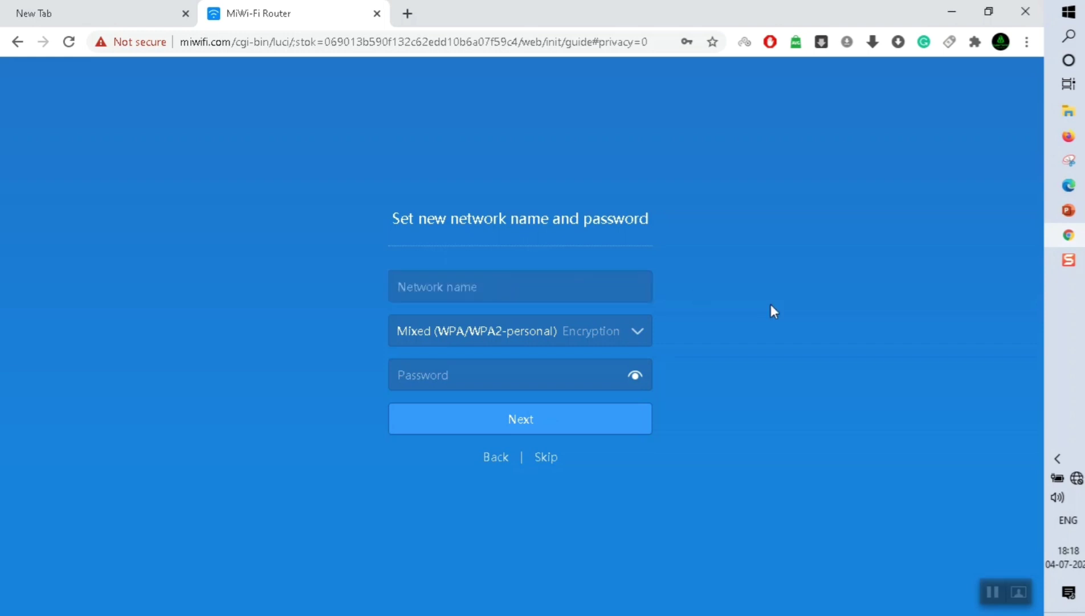
left_click(496, 288)
type("Ex")
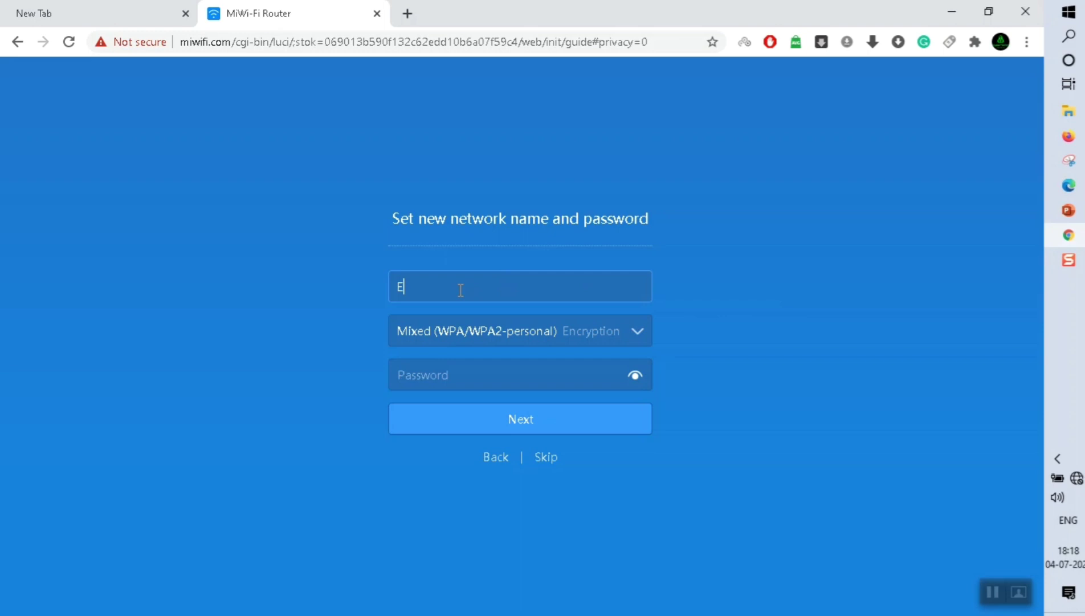
key("BackSpace")
key("BackSpace")
type("Extender Floow")
key("BackSpace")
key("BackSpace")
type("r 1")
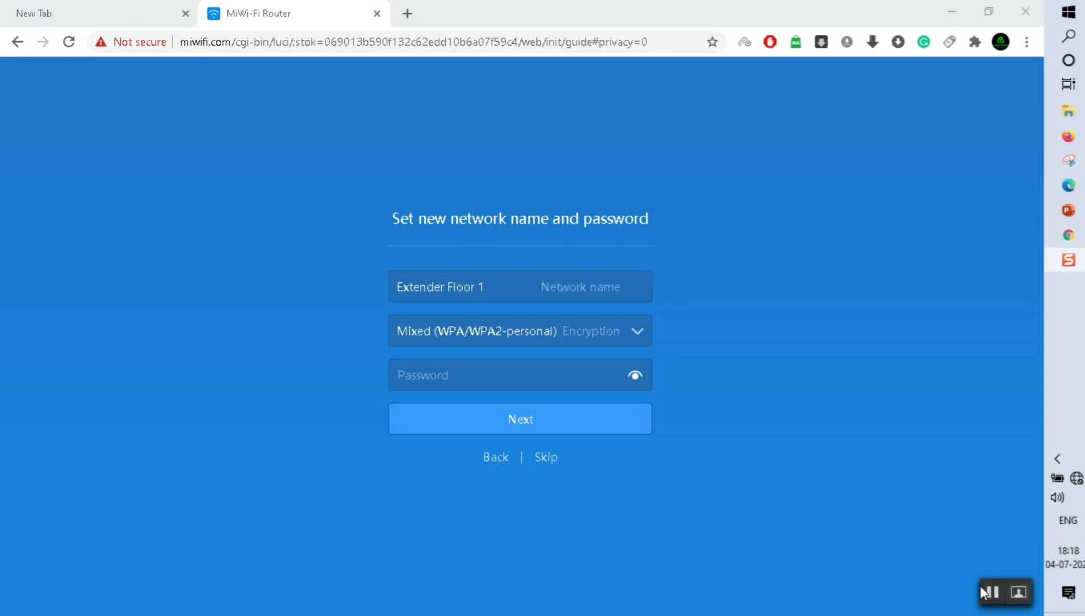
Keep Mixed WPA/WPA2 encryption, enter a Wi-Fi password, and proceed to the admin-password step.
left_click(549, 339)
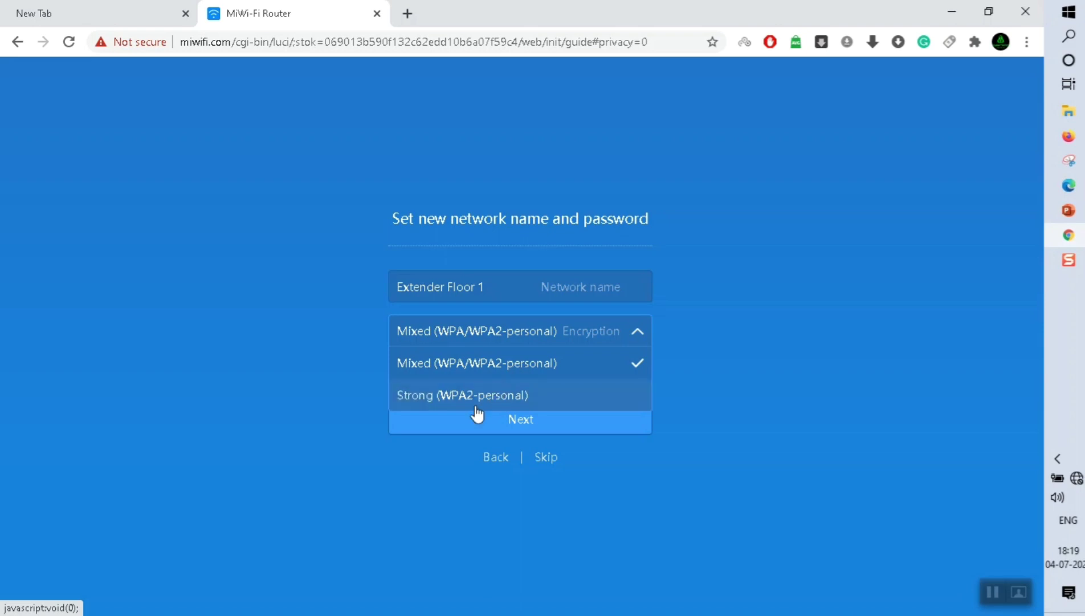
left_click(473, 368)
left_click(520, 373)
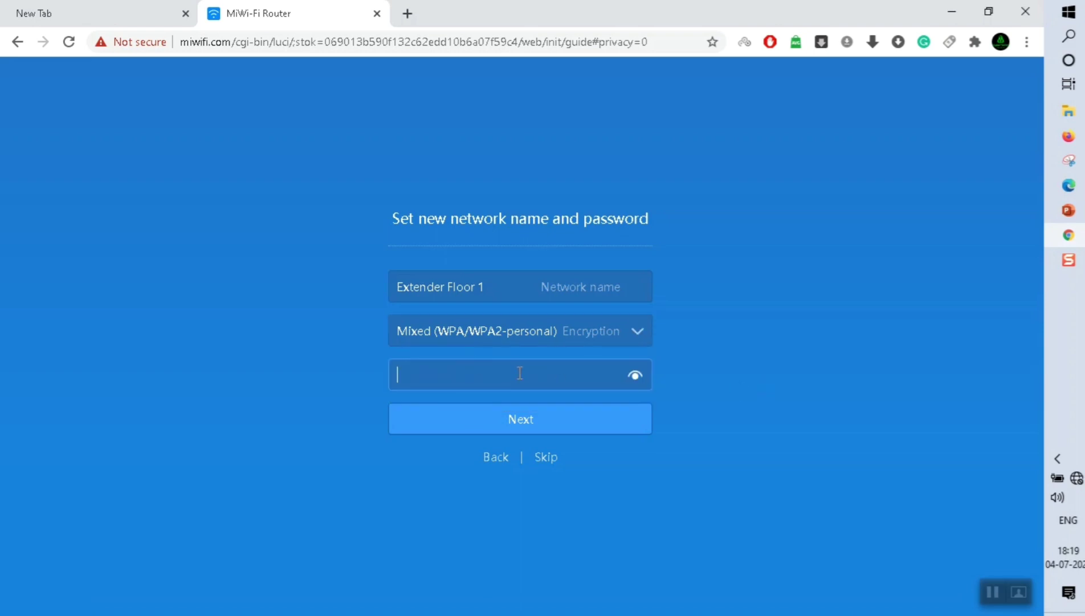
type("12")
key("BackSpace")
key("BackSpace")
type("1234567890")
left_click(551, 419)
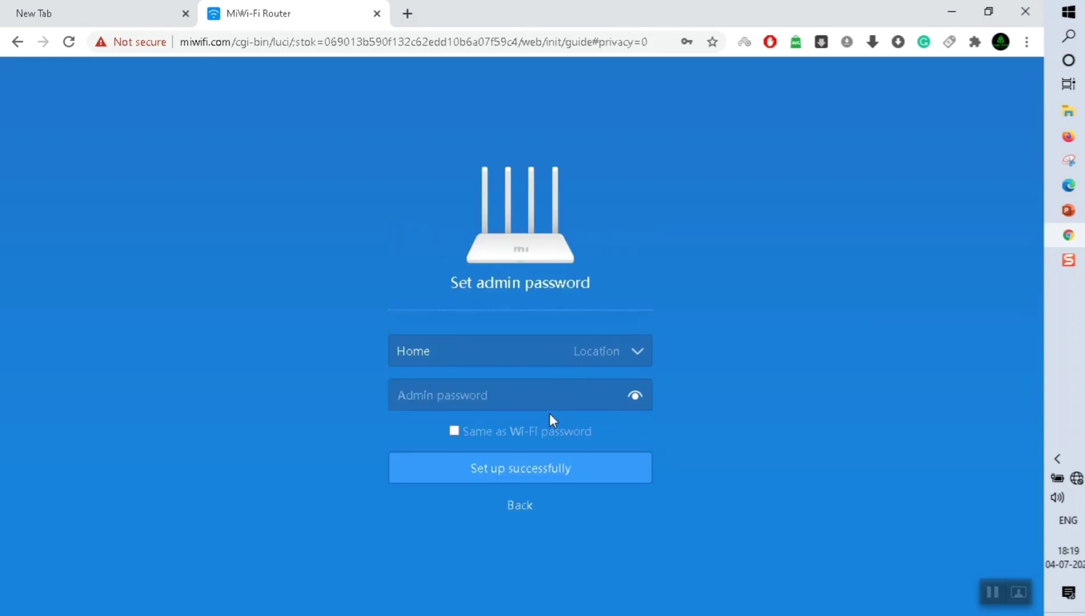
Keep Home as router location, reuse the Wi-Fi password as admin password, and finish setup.
left_click(631, 357)
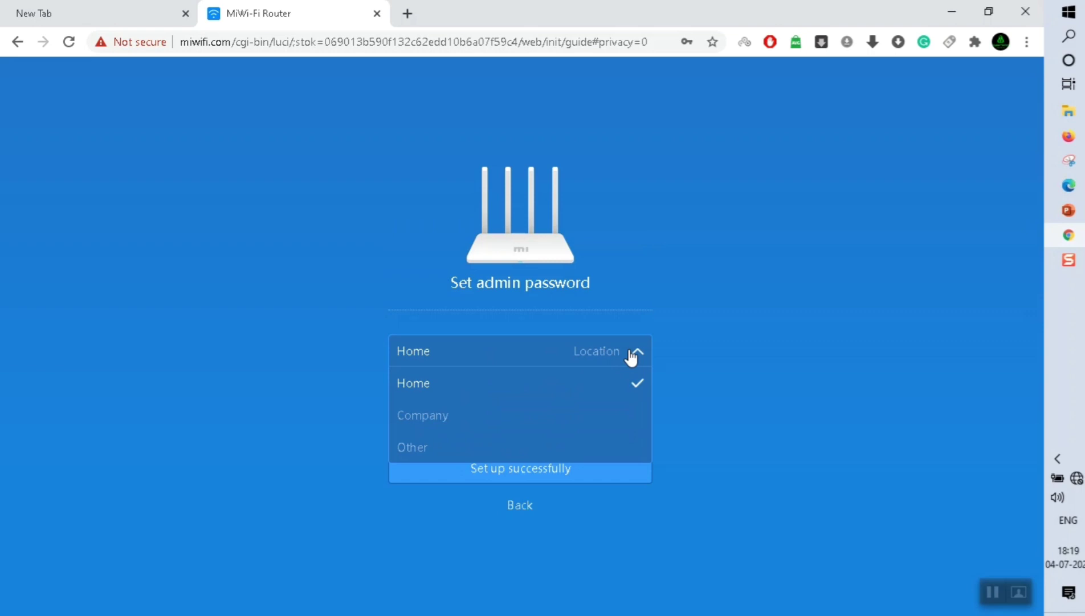
left_click(535, 390)
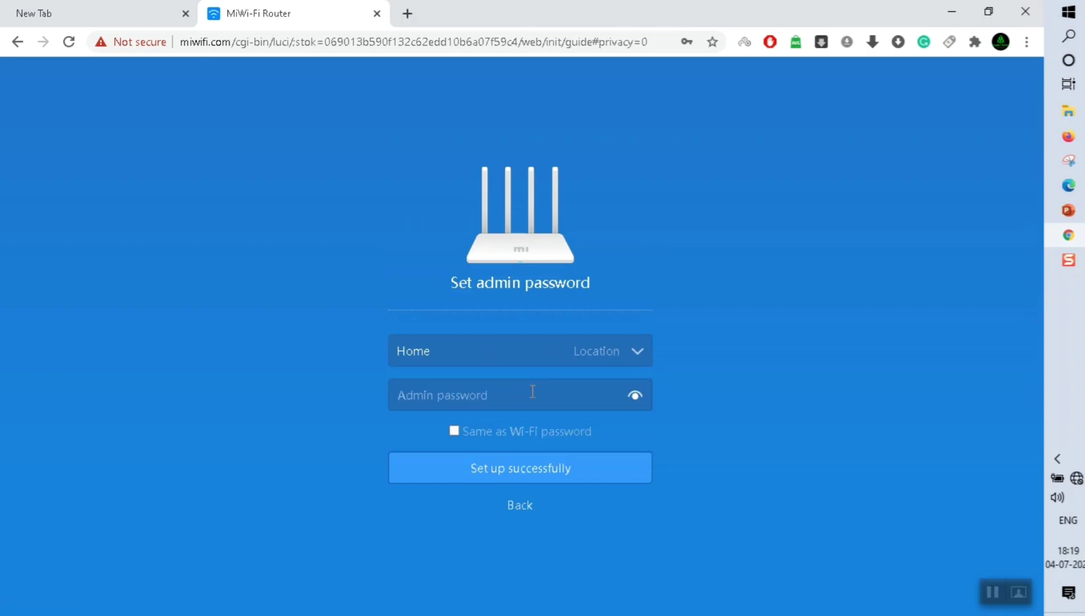
left_click(533, 393)
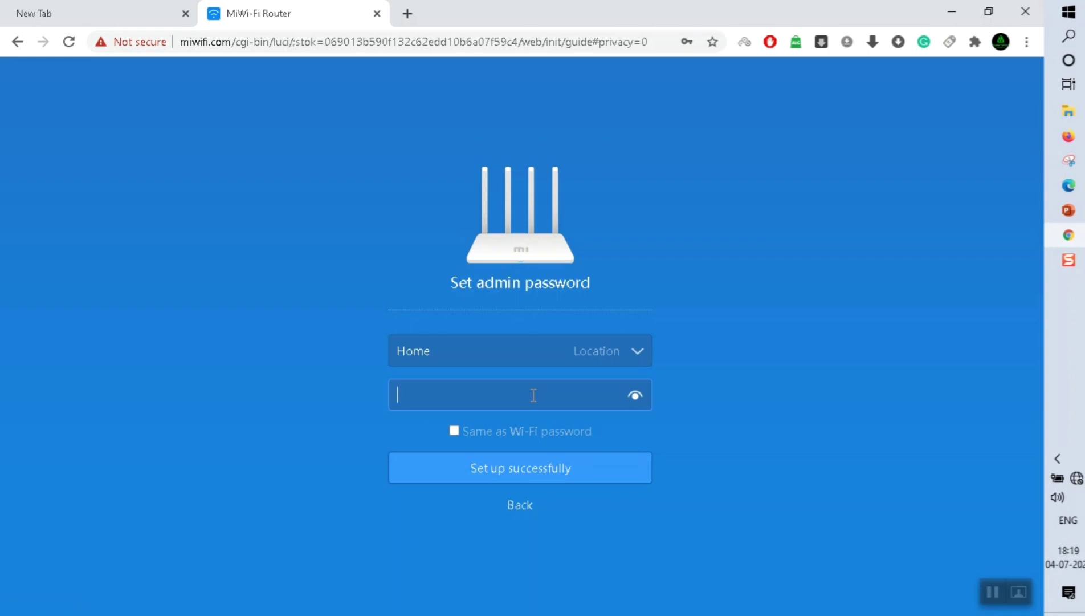
left_click(454, 431)
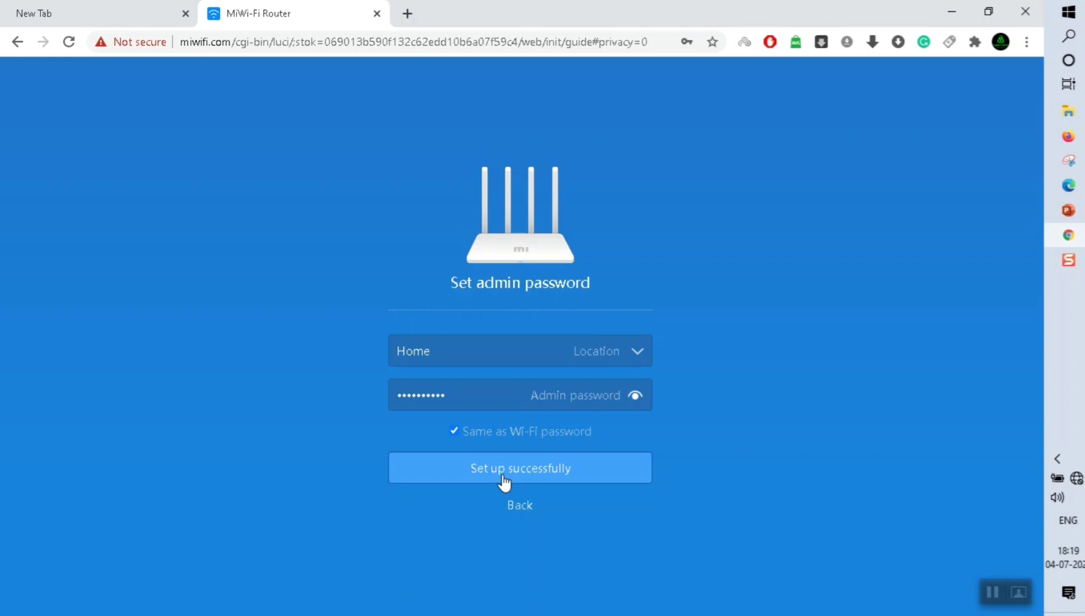
left_click(504, 481)
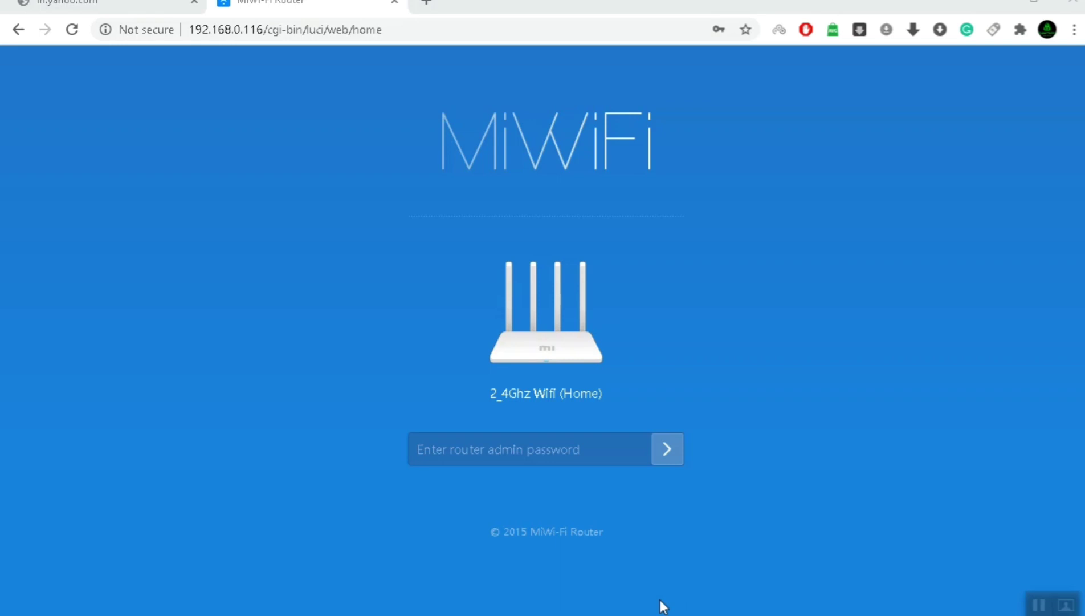
Log in with the browser-saved admin password to reach the Amplifier status page.
left_click(653, 441)
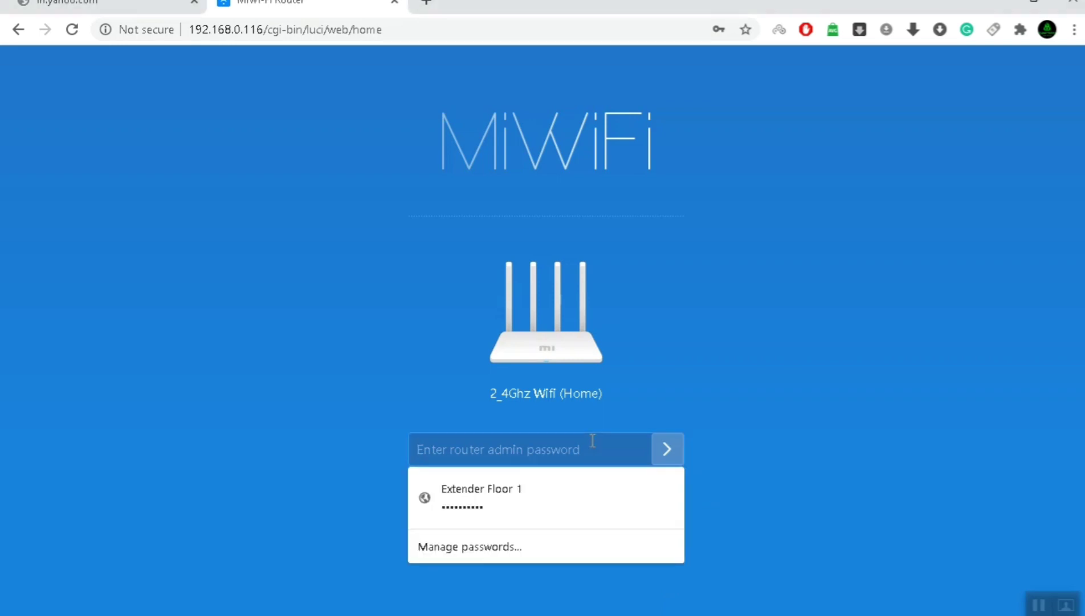
left_click(560, 498)
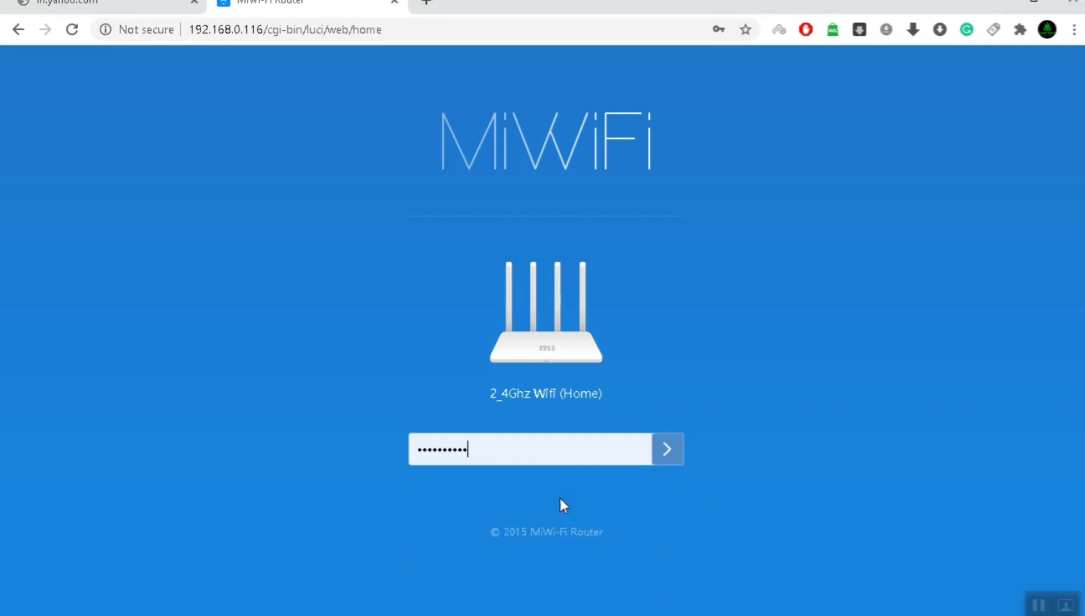
left_click(670, 460)
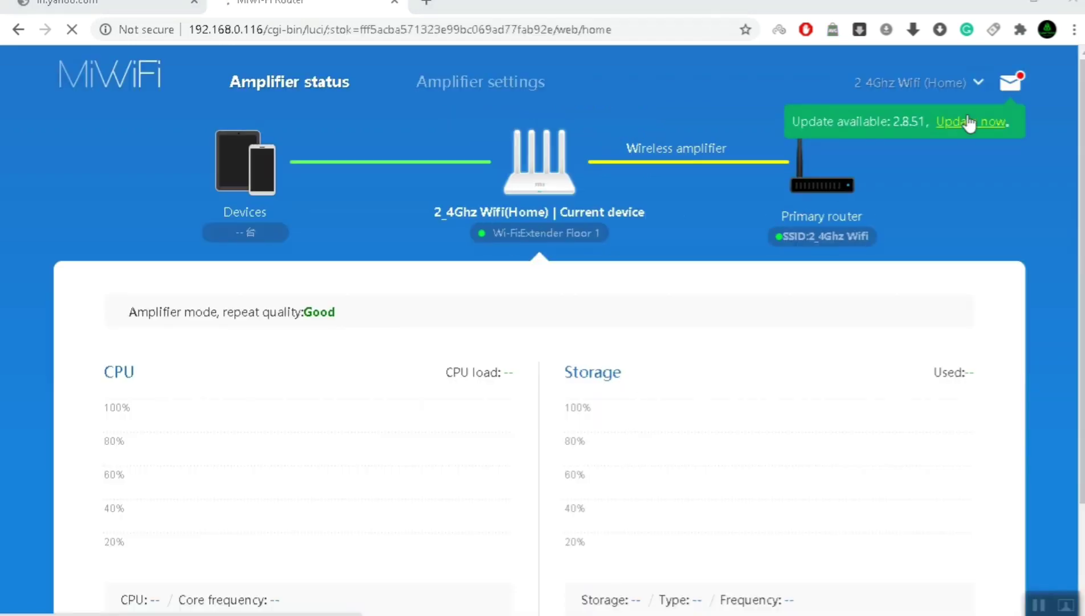
scroll(530, 376, "down", 3)
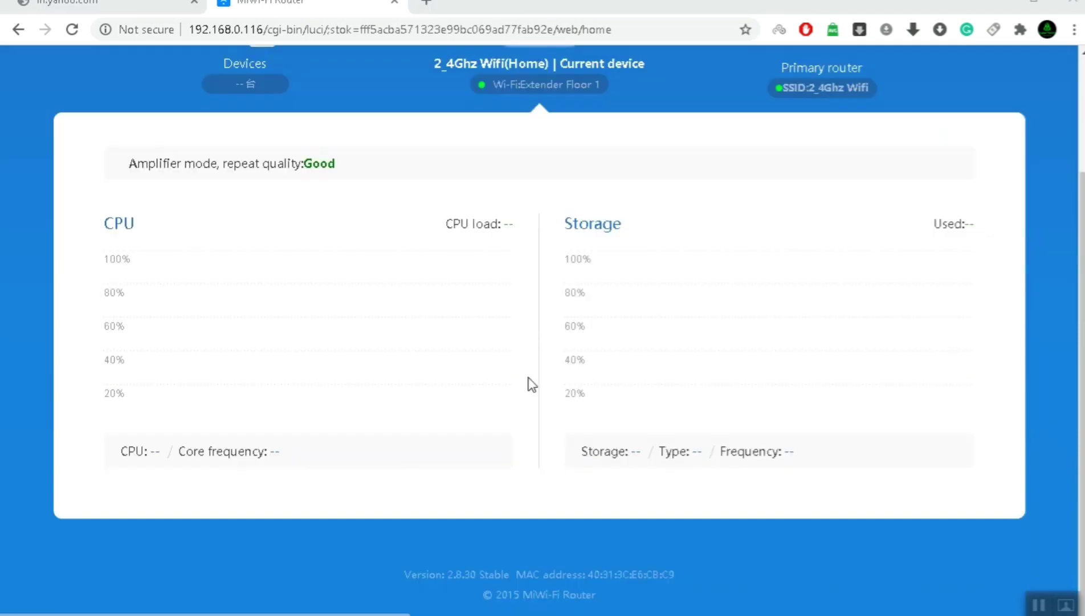
scroll(528, 382, "up", 2)
scroll(261, 123, "up", 1)
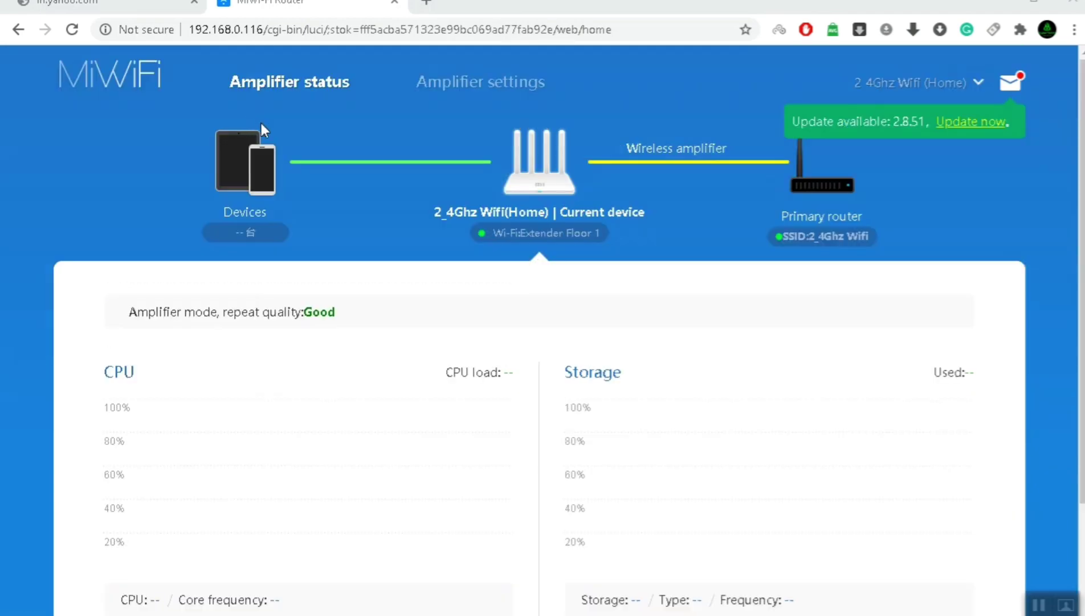